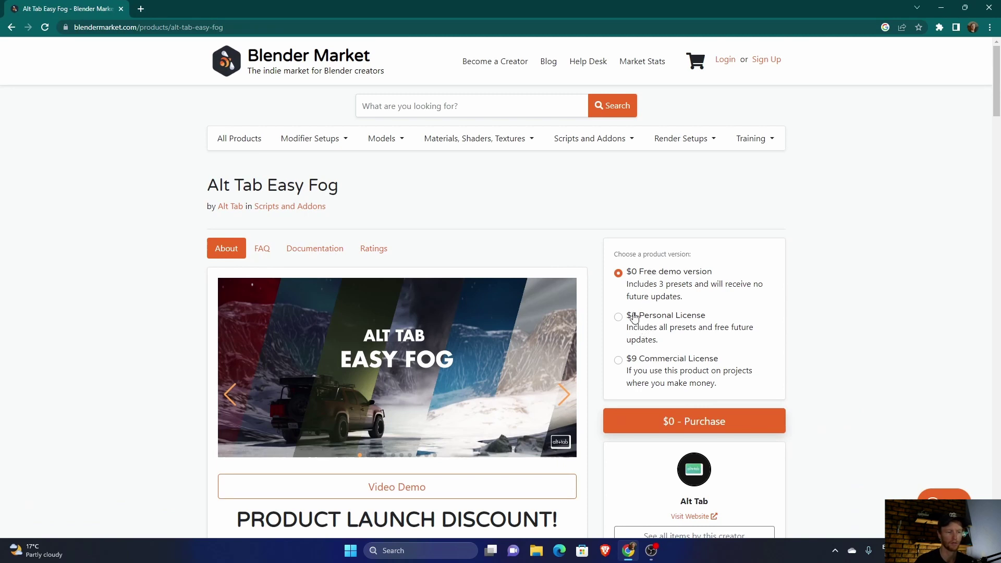
Scroll through the Easy Fog 'How it works?', 'What you get' and 'Examples' sections, then return to the top.
scroll(166, 303, down, 8)
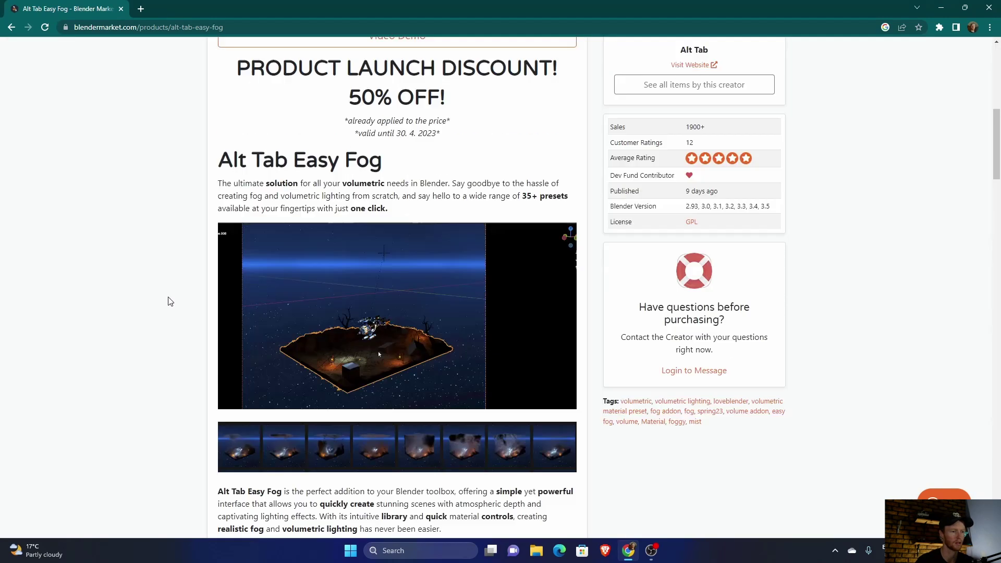
scroll(168, 301, down, 2)
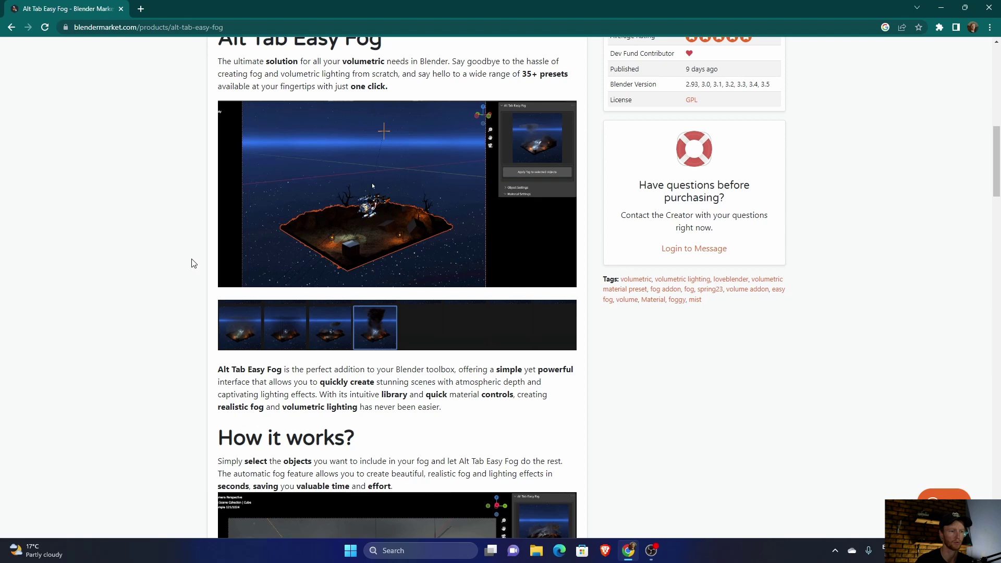
scroll(161, 262, down, 6)
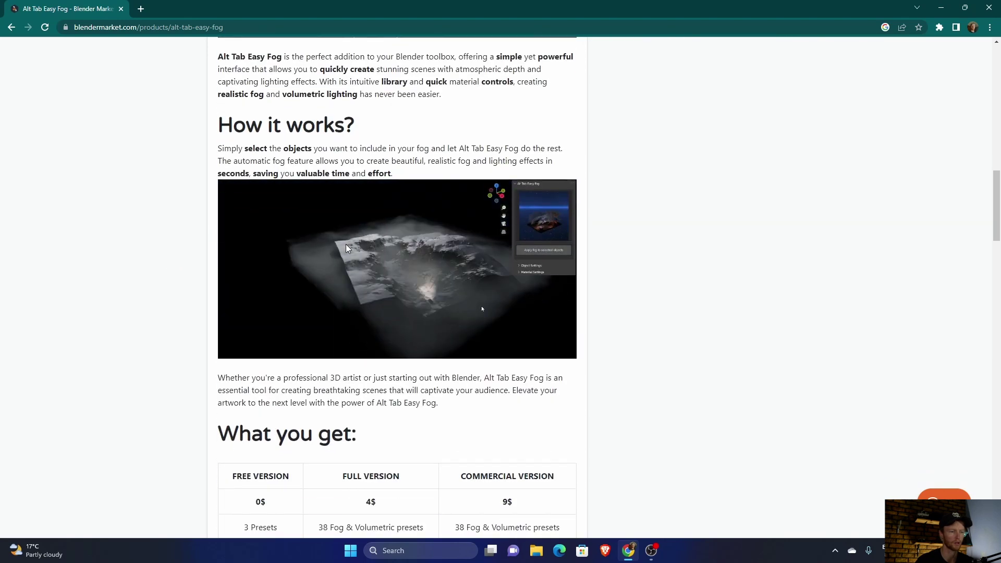
scroll(179, 293, down, 1)
scroll(179, 294, down, 5)
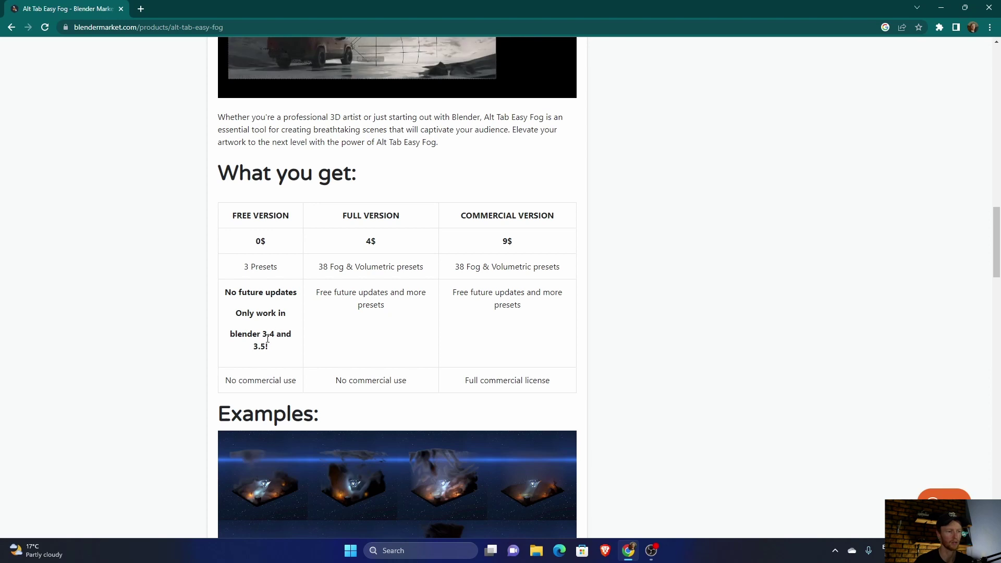
scroll(179, 367, down, 12)
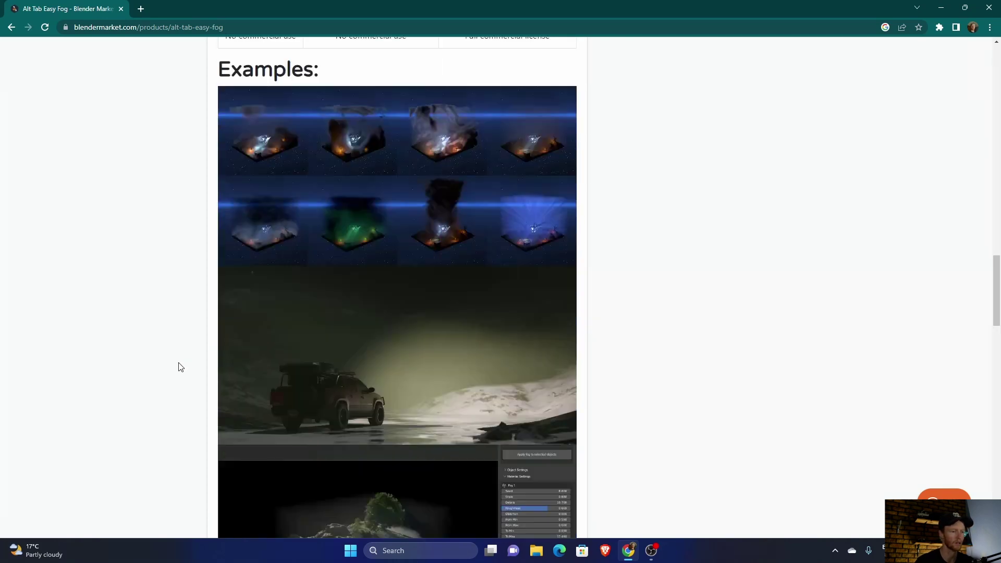
scroll(179, 366, down, 15)
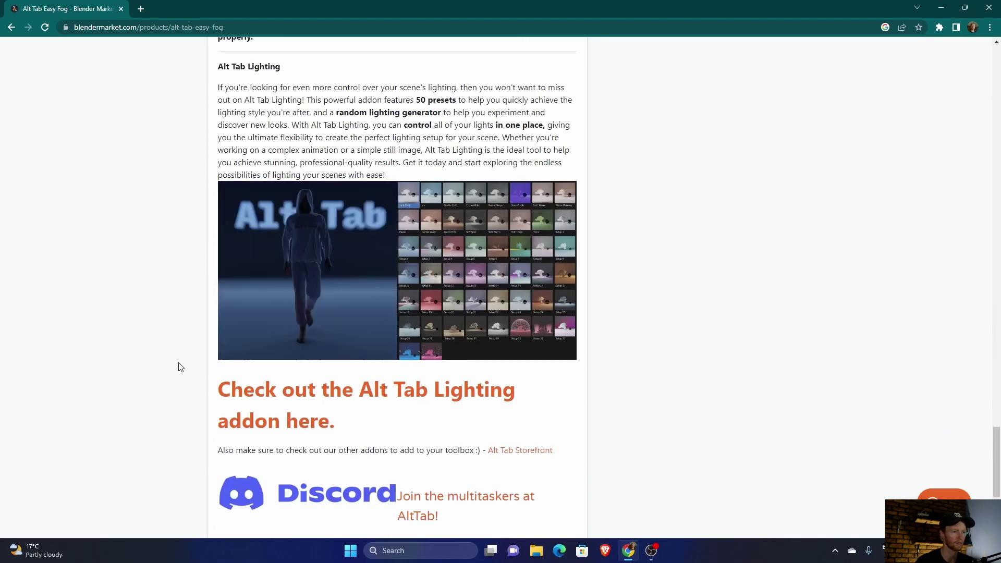
key(Home)
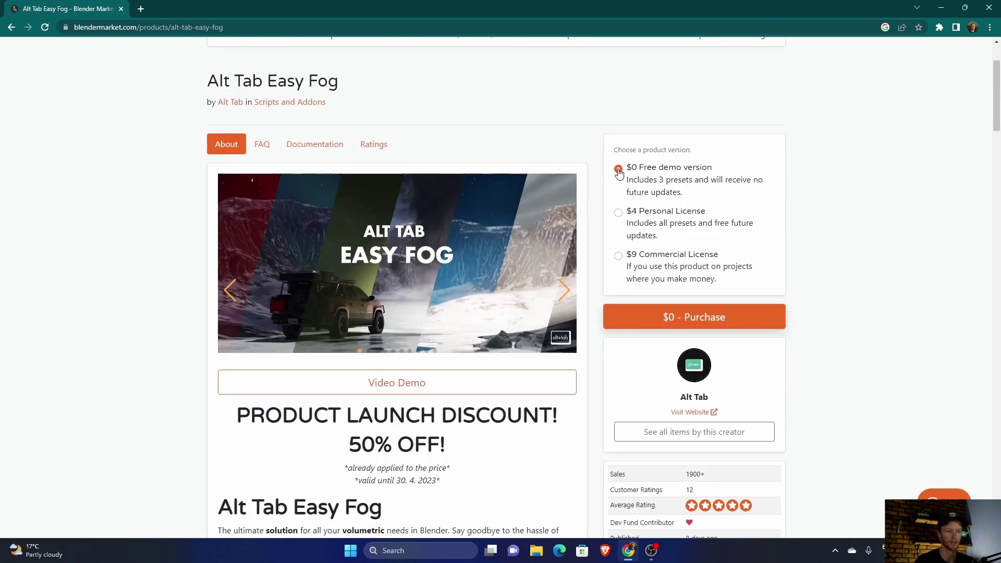
Back in Blender, delete Suzanne from the scene and open the Add-ons page of Preferences.
click(941, 11)
key(Delete)
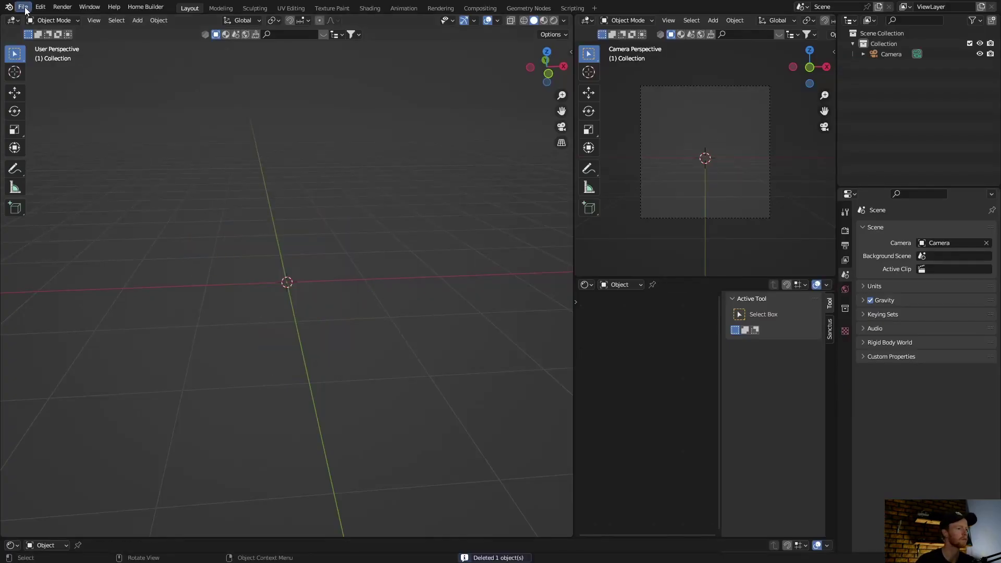
click(40, 7)
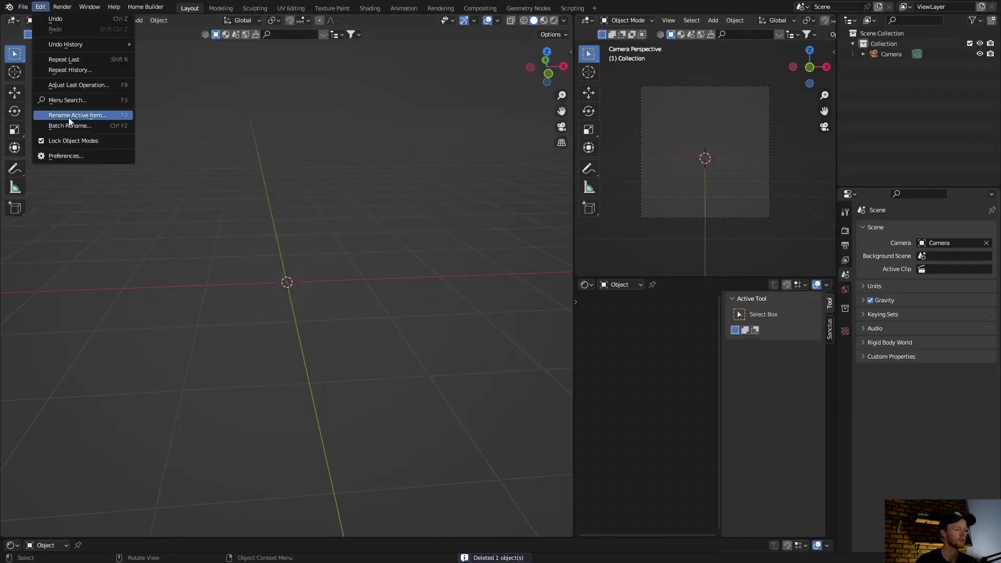
click(72, 153)
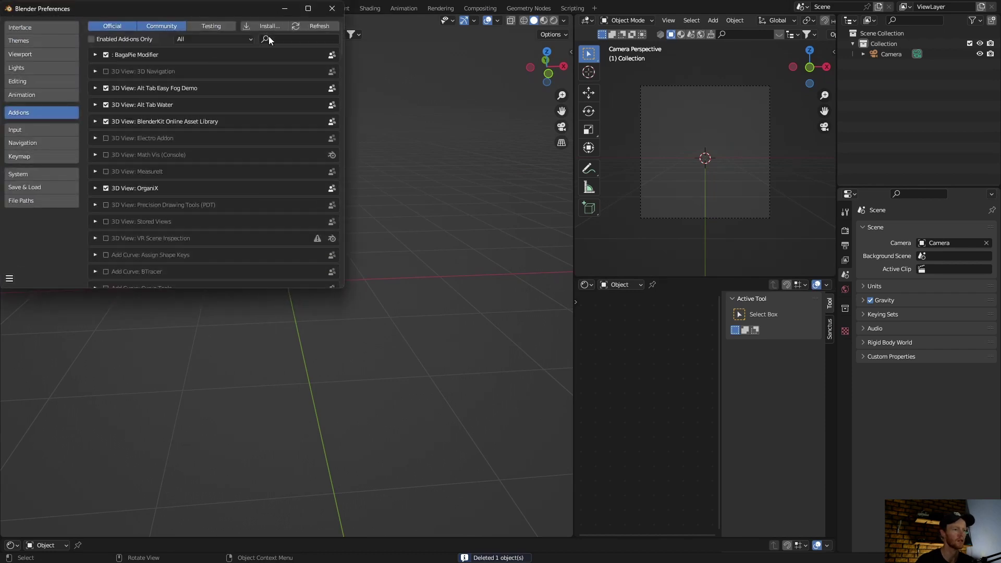
Browse the Downloads folder for an add-on file, then cancel without installing.
click(264, 26)
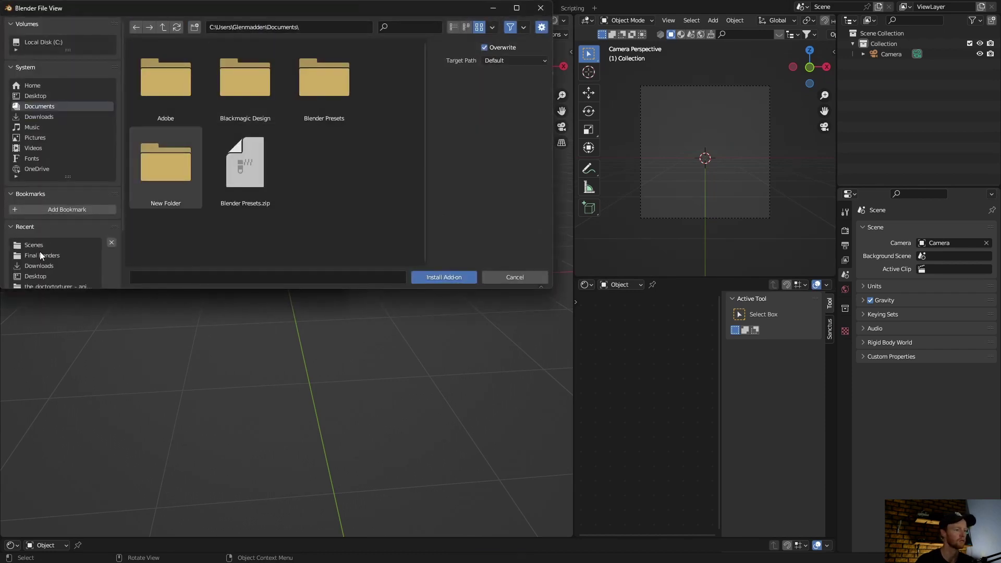
click(38, 267)
scroll(186, 174, down, 5)
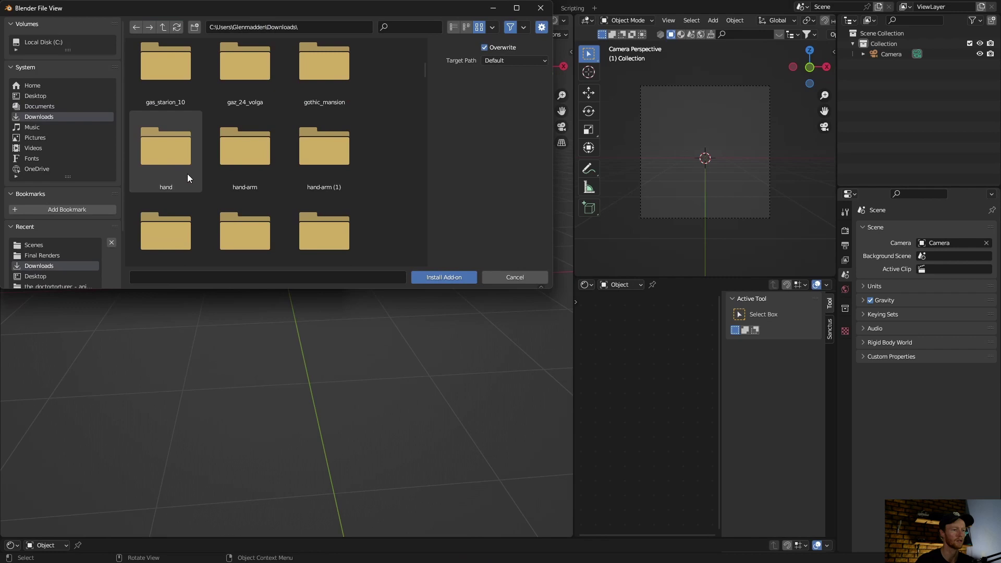
scroll(188, 178, down, 8)
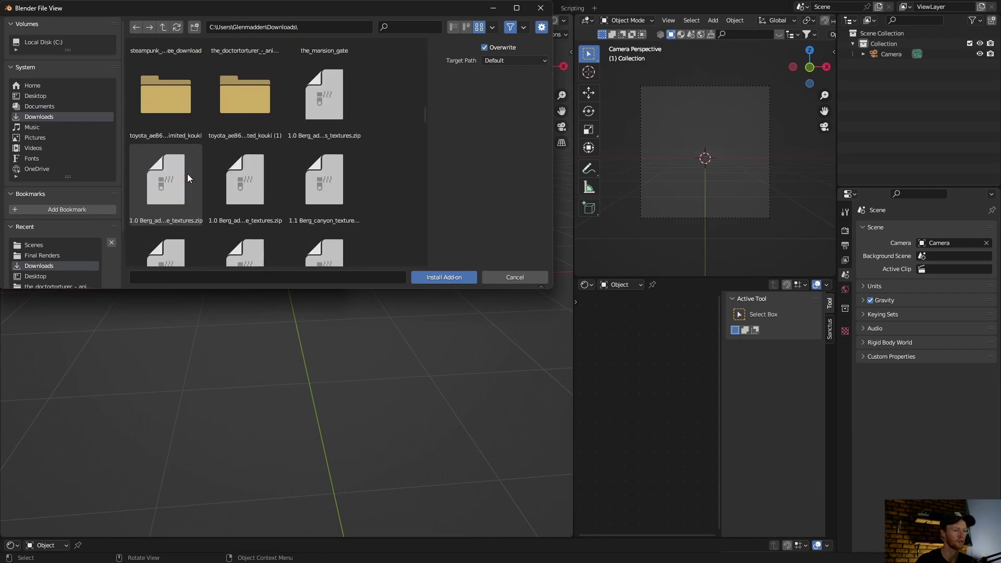
scroll(188, 178, down, 4)
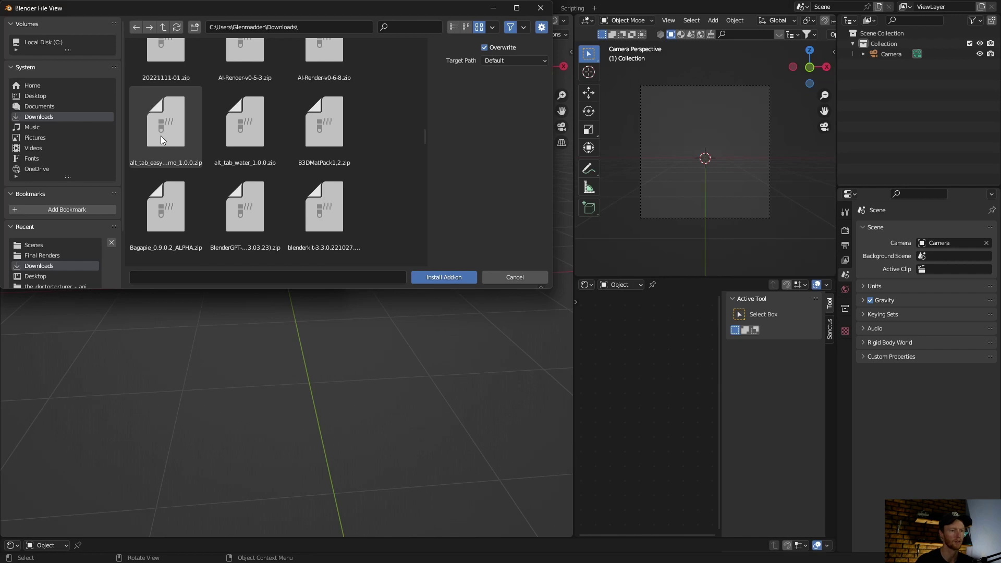
click(540, 8)
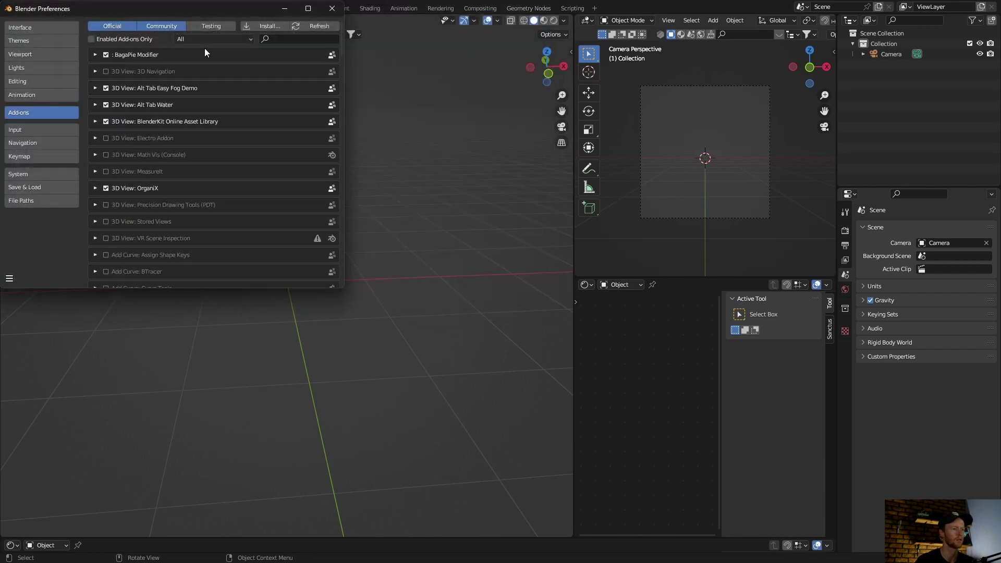
Filter add-ons by 'alt' to find Easy Fog Demo, then save the preferences.
text(alt)
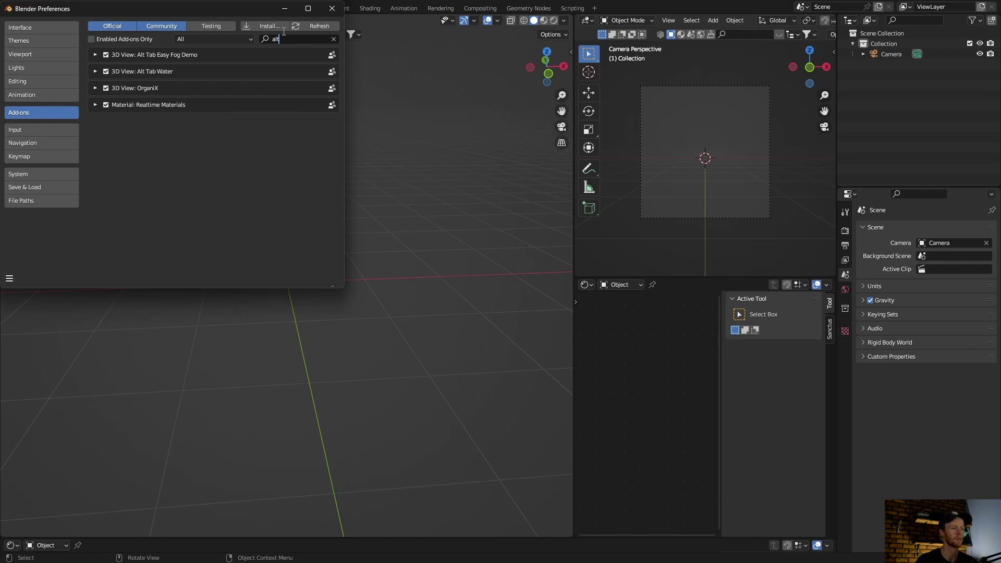
click(10, 280)
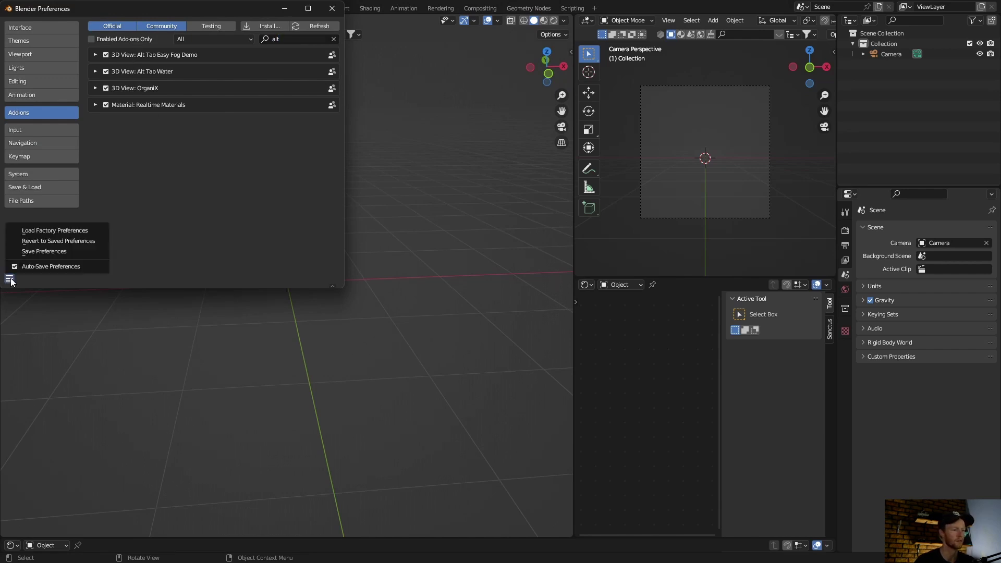
click(50, 249)
Close Preferences, check the Alt Tab Easy Fog DEMO panel in the sidebar, then hide the sidebar.
click(333, 12)
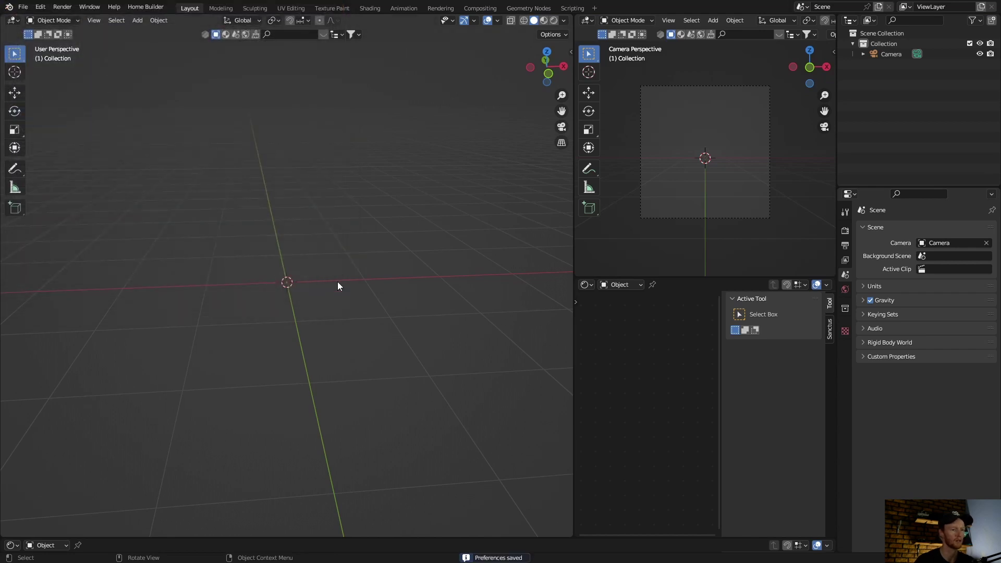
click(571, 53)
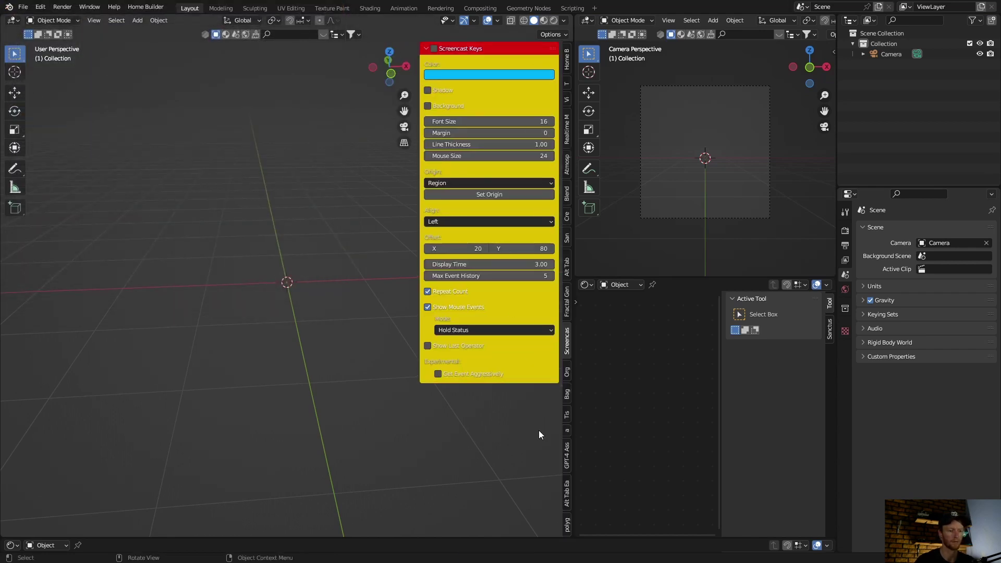
click(566, 493)
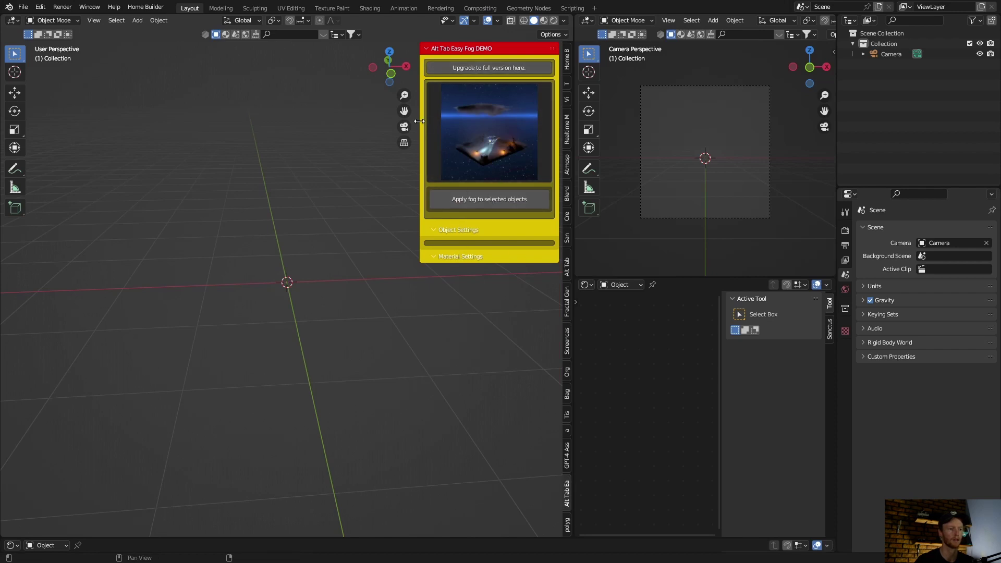
drag(419, 121, 551, 127)
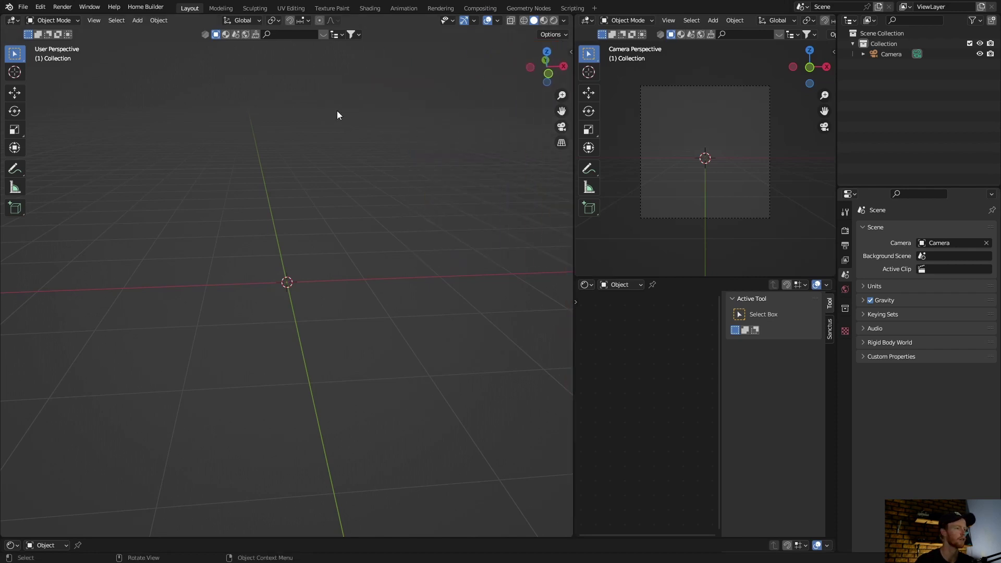
click(16, 7)
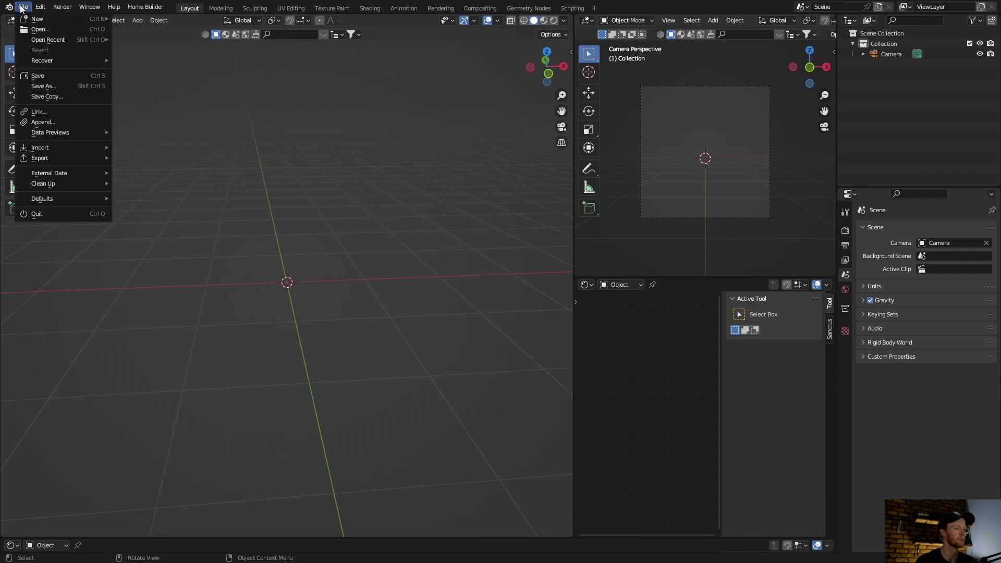
Open the recent dusk car-and-figure scene in Rendered shading and hide the foggy Cube.
click(44, 61)
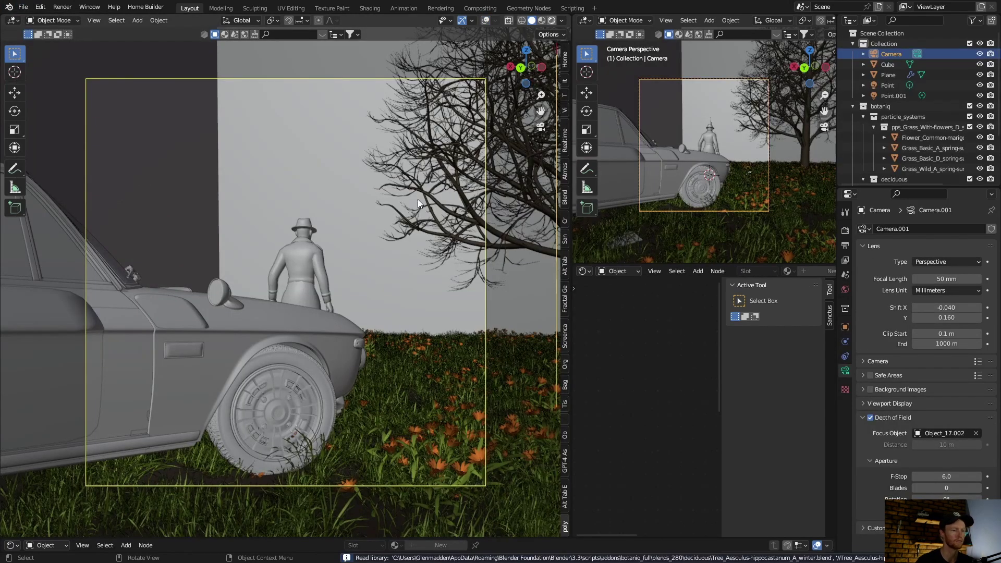
key(z)
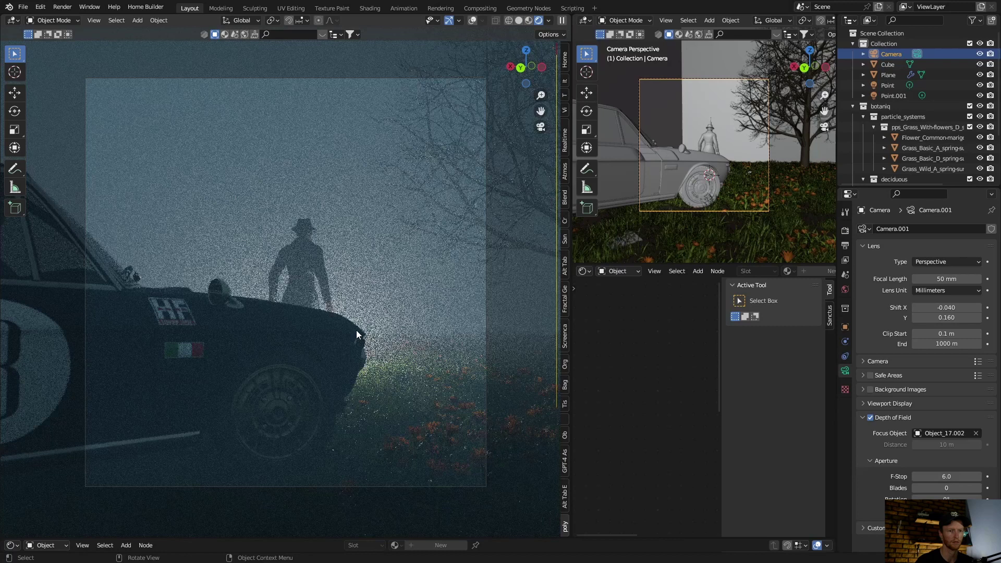
click(979, 64)
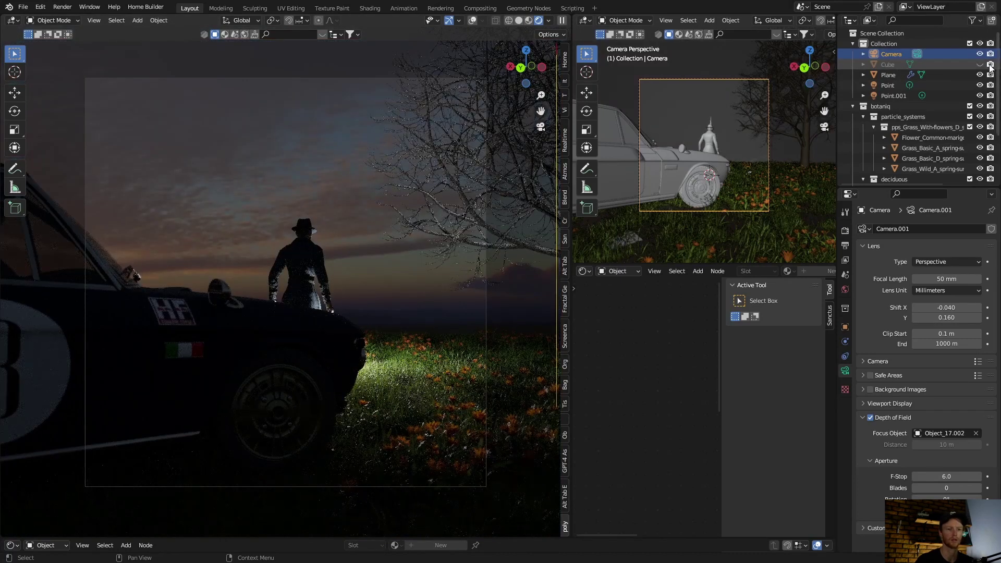
key(x)
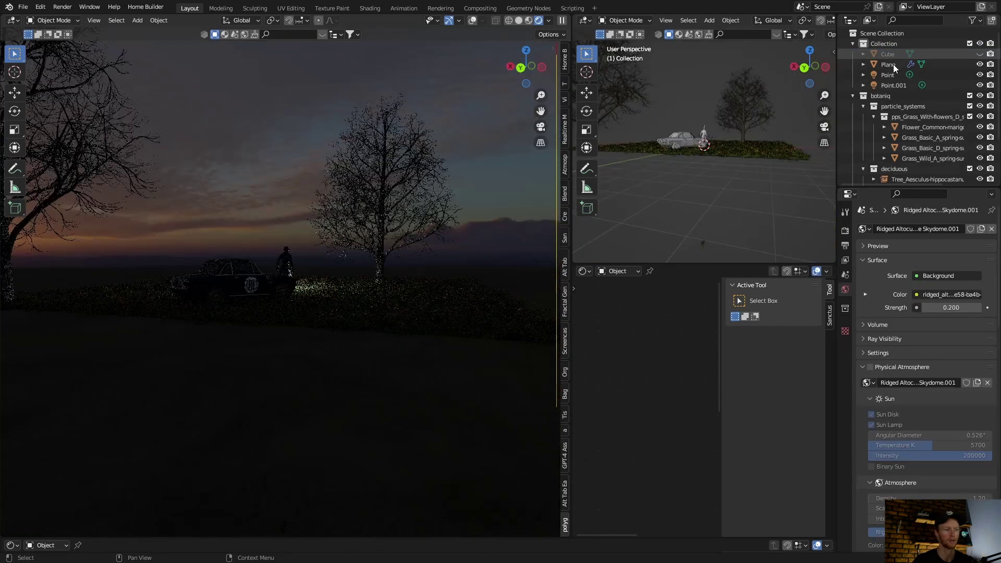
key(ctrl+z)
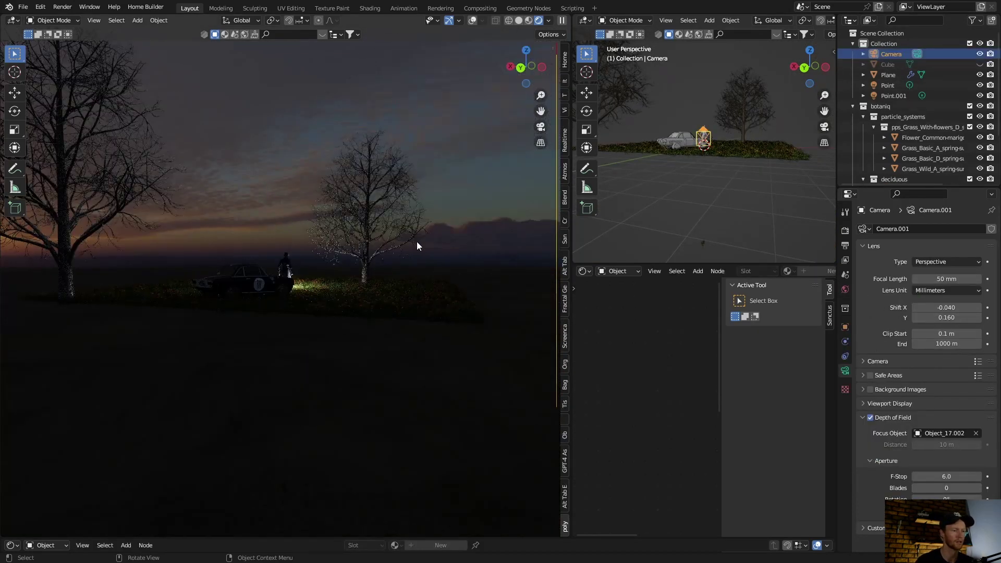
middle_drag(417, 246, 383, 259)
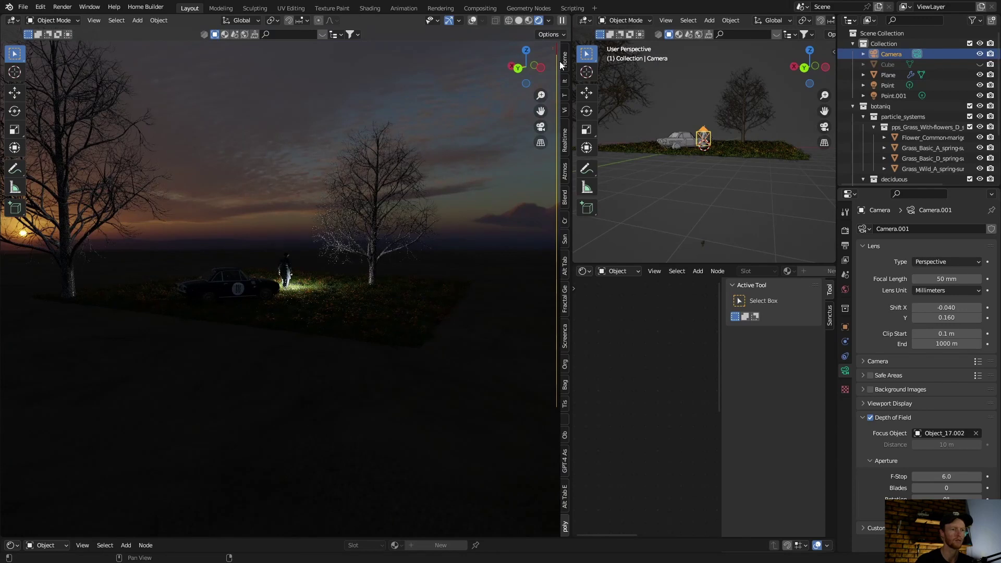
In the Easy Fog panel, generate a fog volume from the ground Plane.
drag(558, 61, 442, 65)
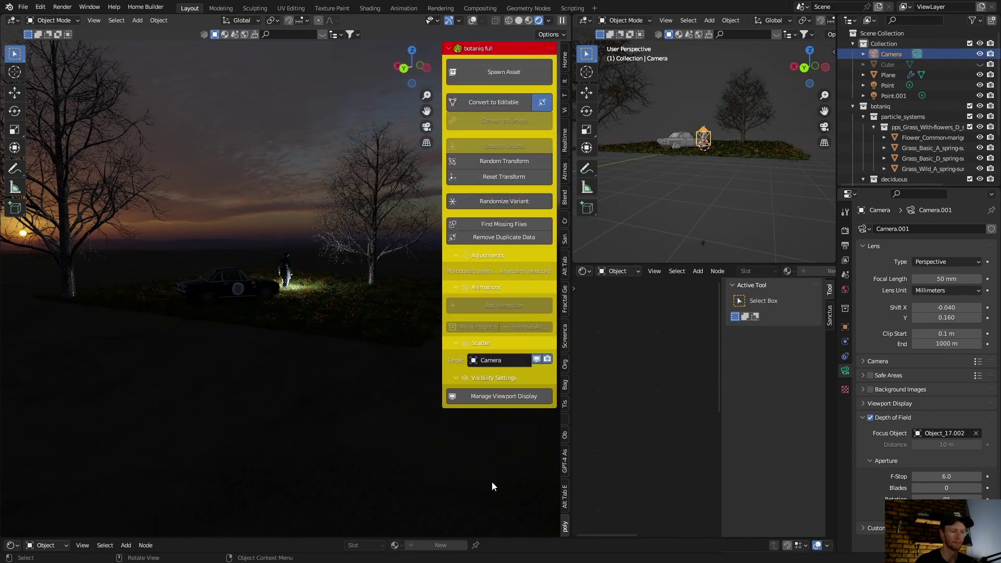
click(564, 496)
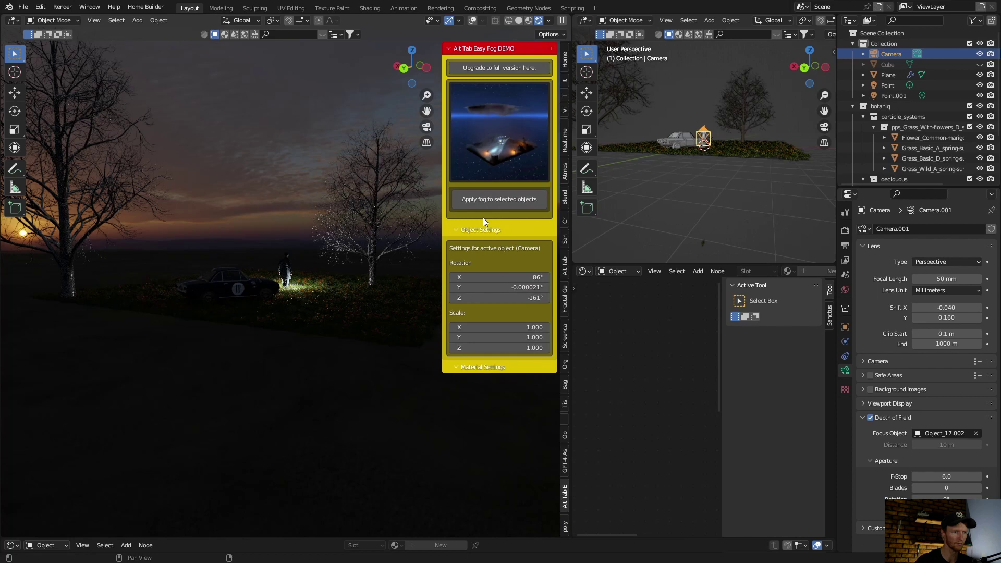
click(329, 318)
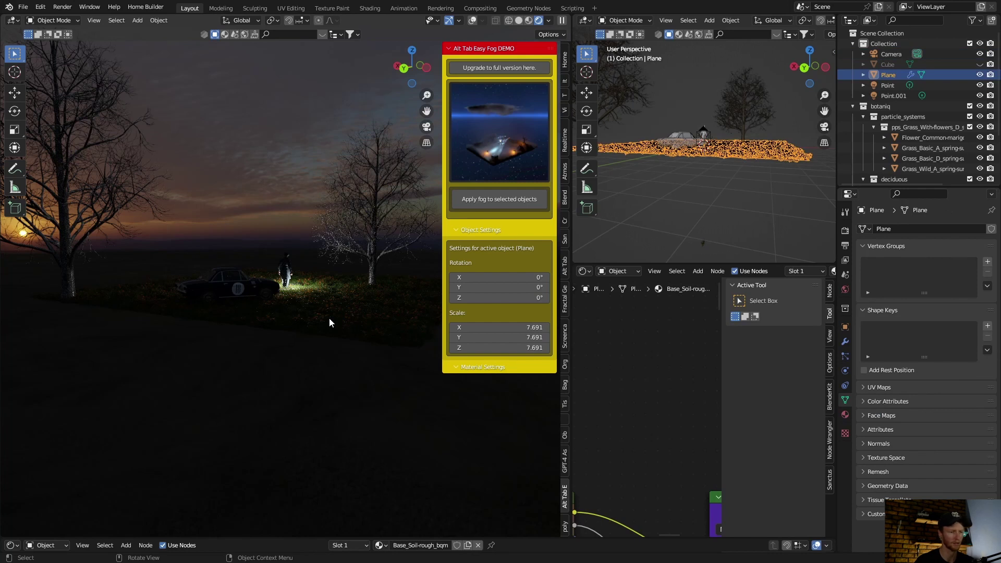
click(495, 197)
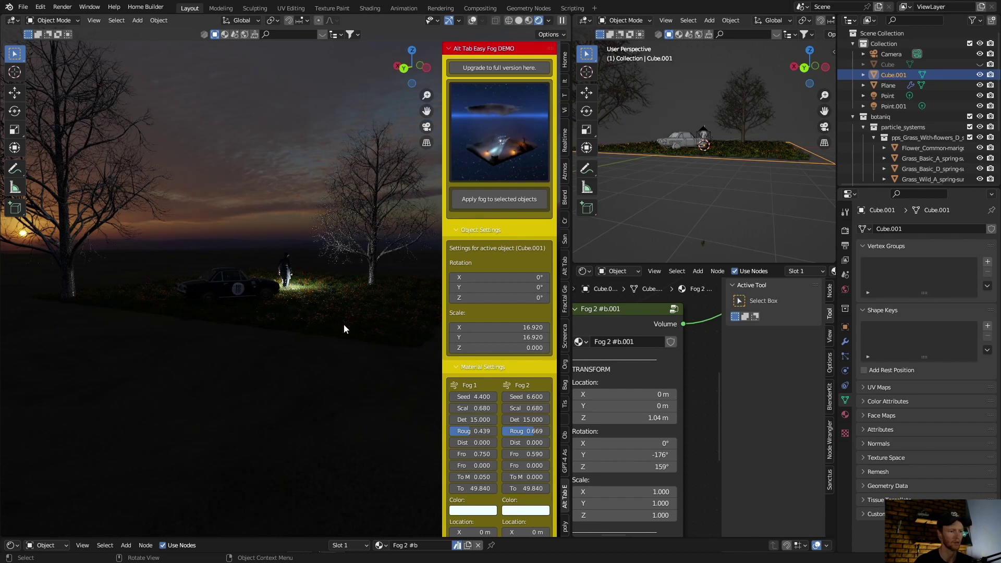
Generate fog volumes for the Plane plus a tree, then orbit to inspect the haze.
click(348, 310)
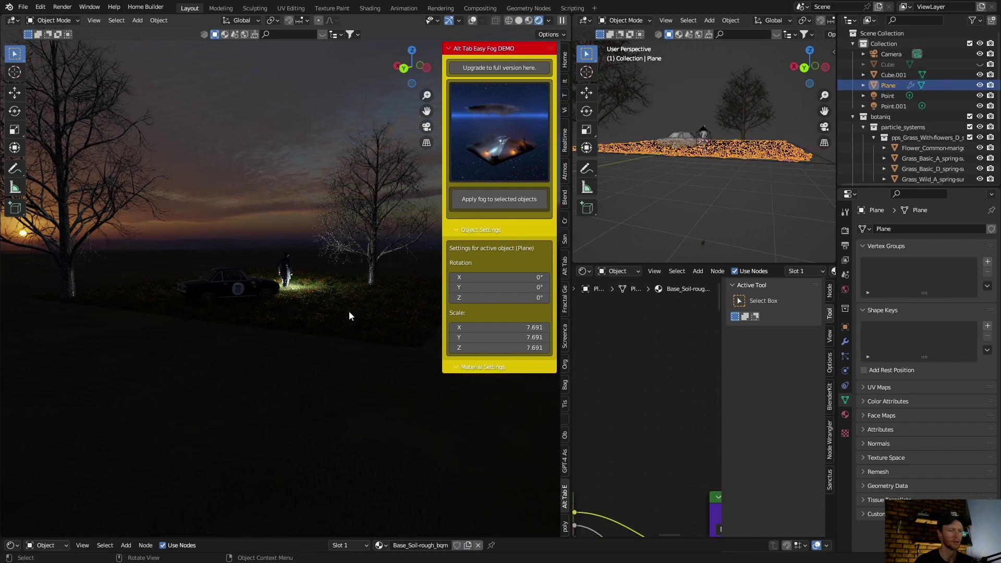
shift+click(376, 186)
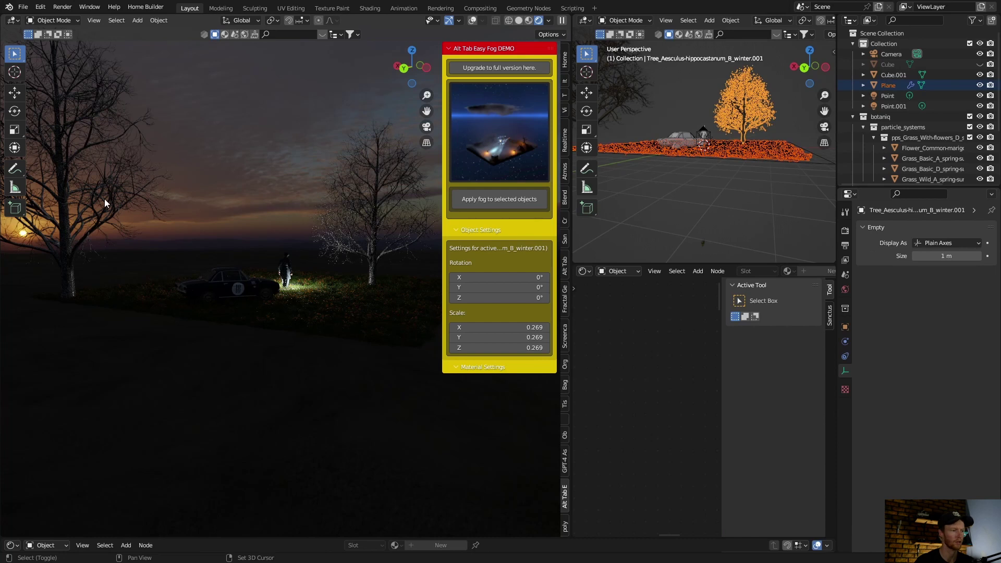
click(485, 203)
middle_drag(270, 315, 346, 318)
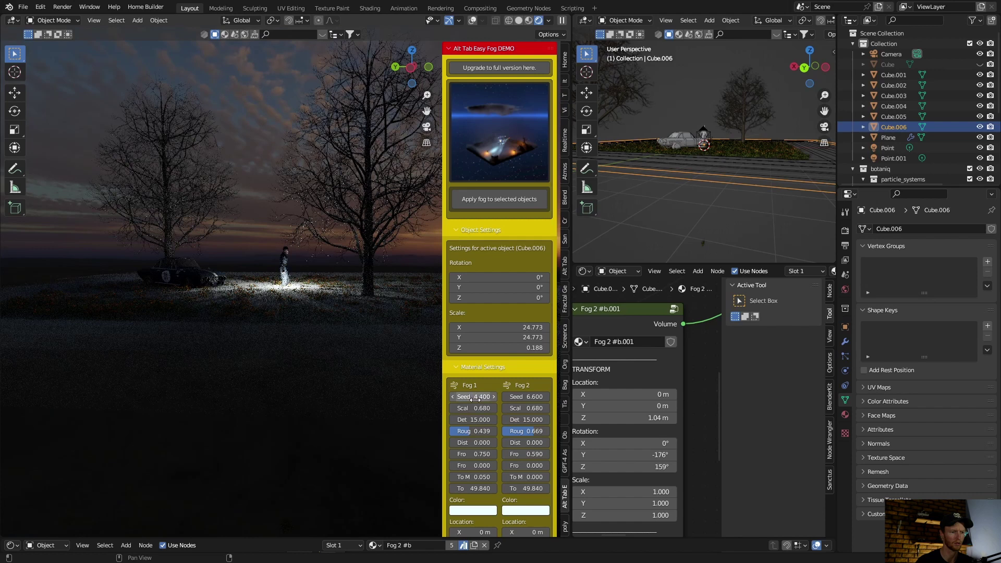
Change the fog noise scale to 22.080 and move the flat fog volume higher above the ground.
mouse_move(482, 407)
mouse_down()
mouse_move(516, 407)
mouse_move(468, 407)
mouse_up()
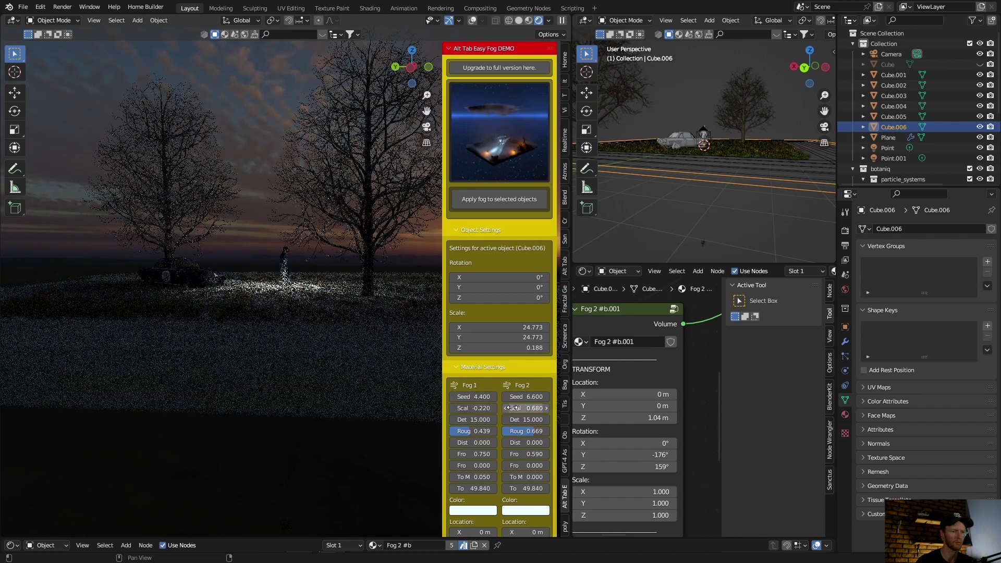
key(g)
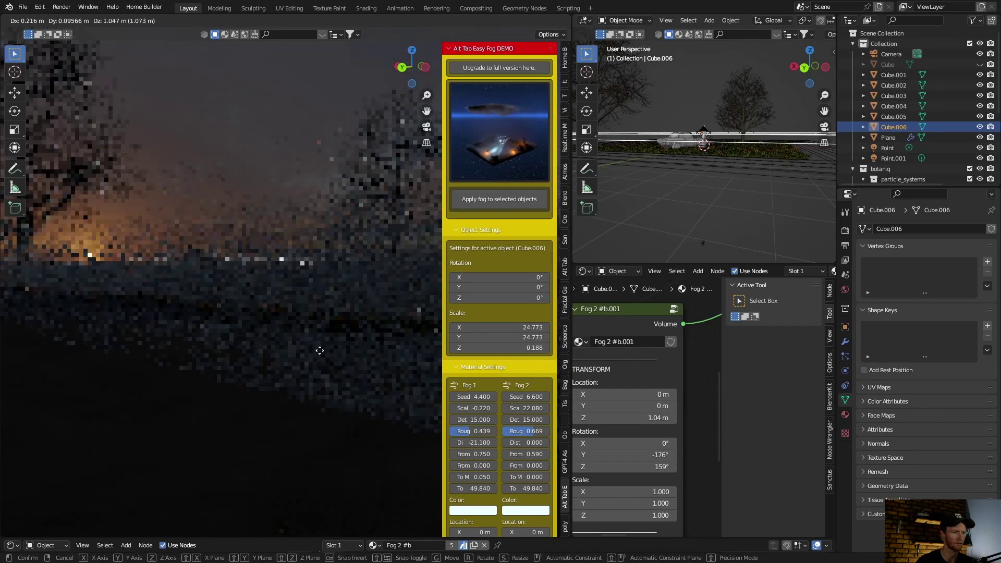
click(320, 350)
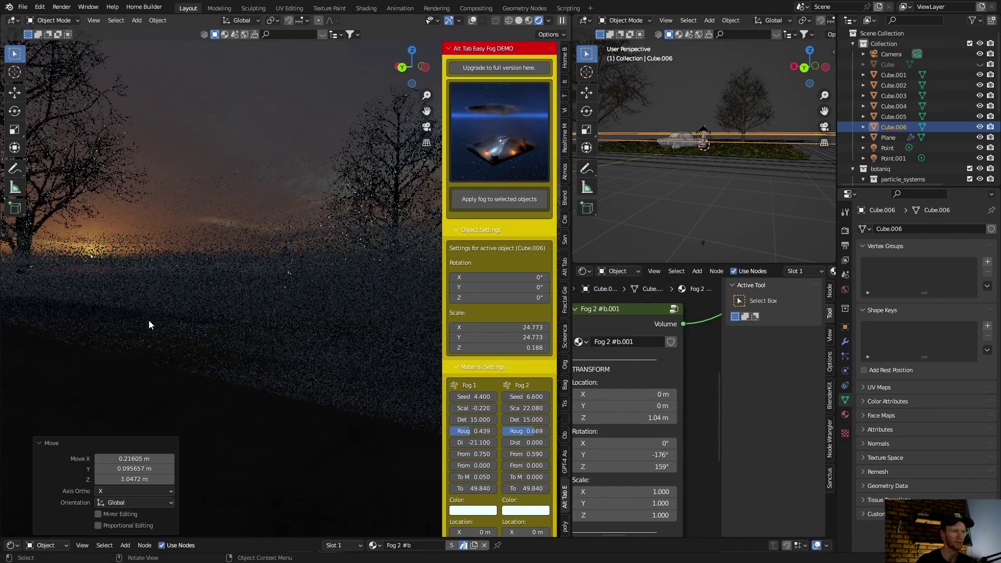
middle_drag(150, 320, 304, 329)
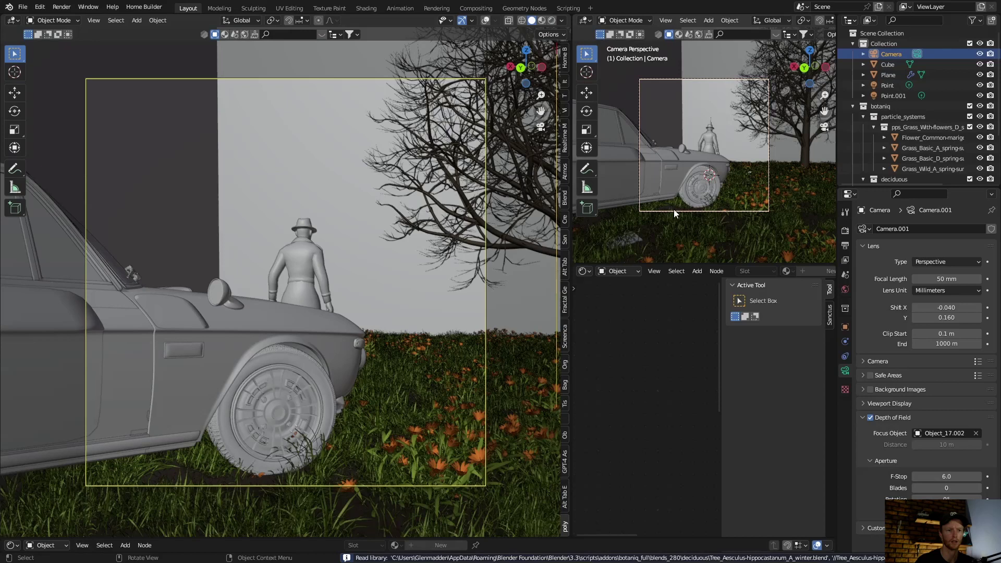
Delete the grey backdrop Cube and add a new cube scaled uniformly to 6.728.
click(886, 64)
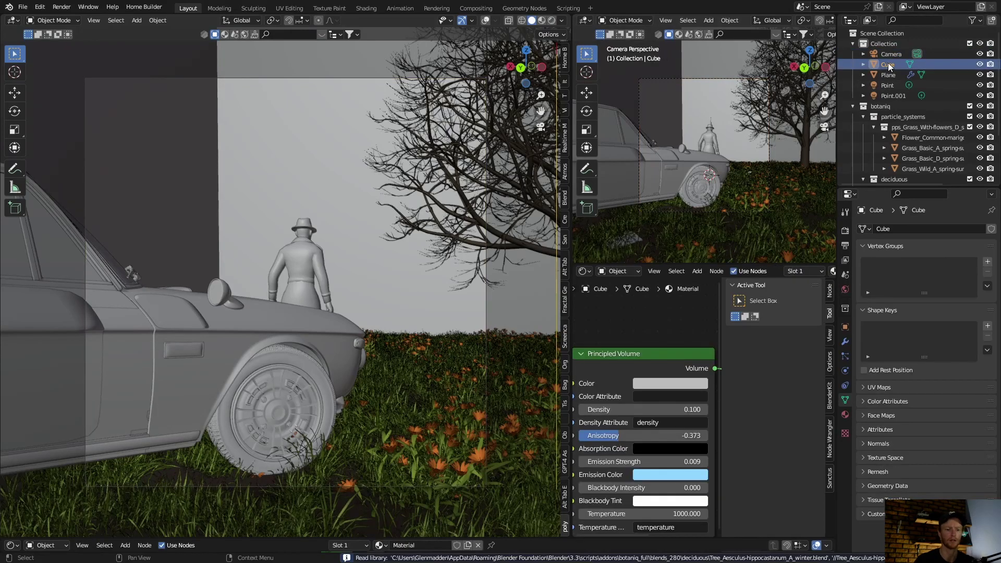
key(x)
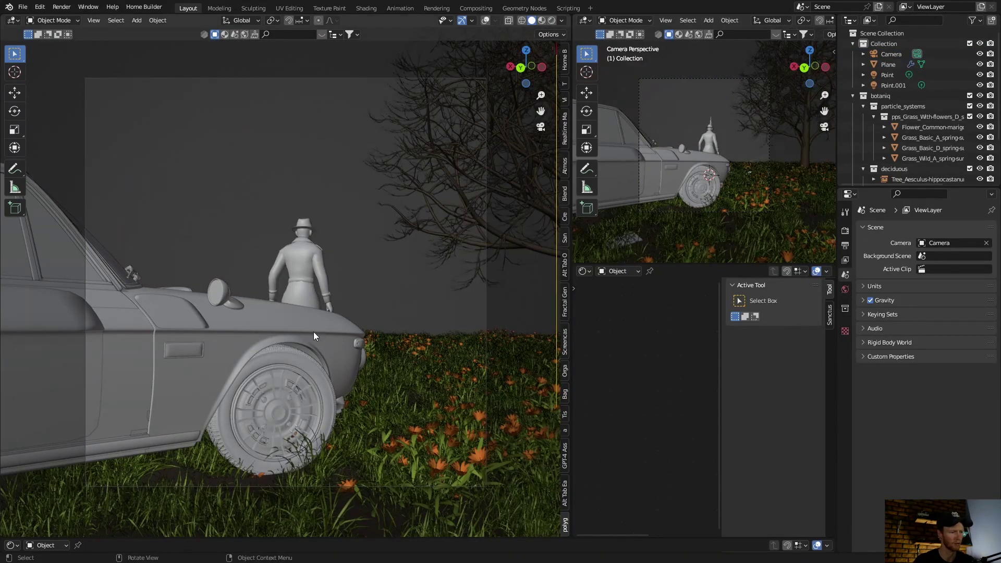
key(shift+a)
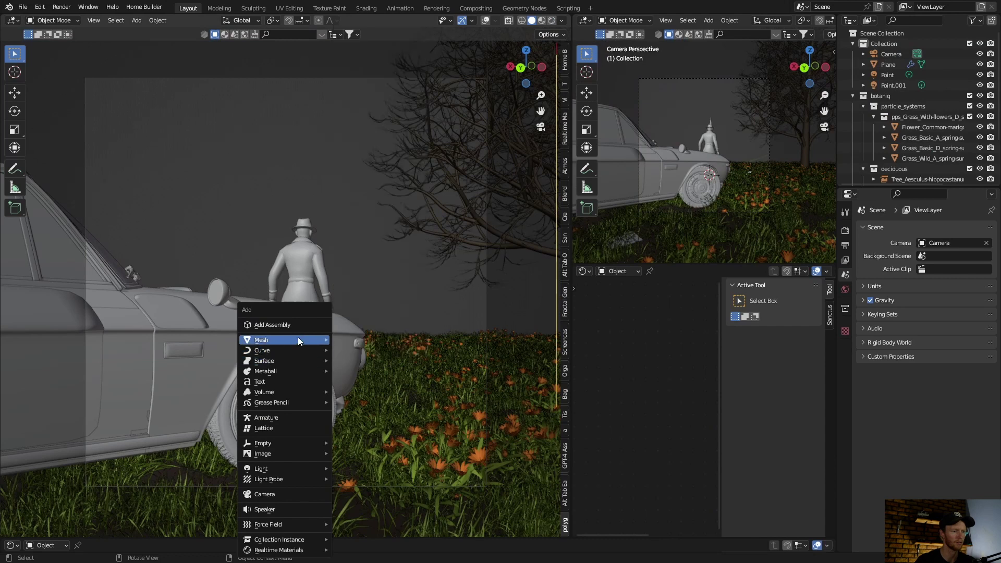
mouse_move(298, 340)
click(362, 59)
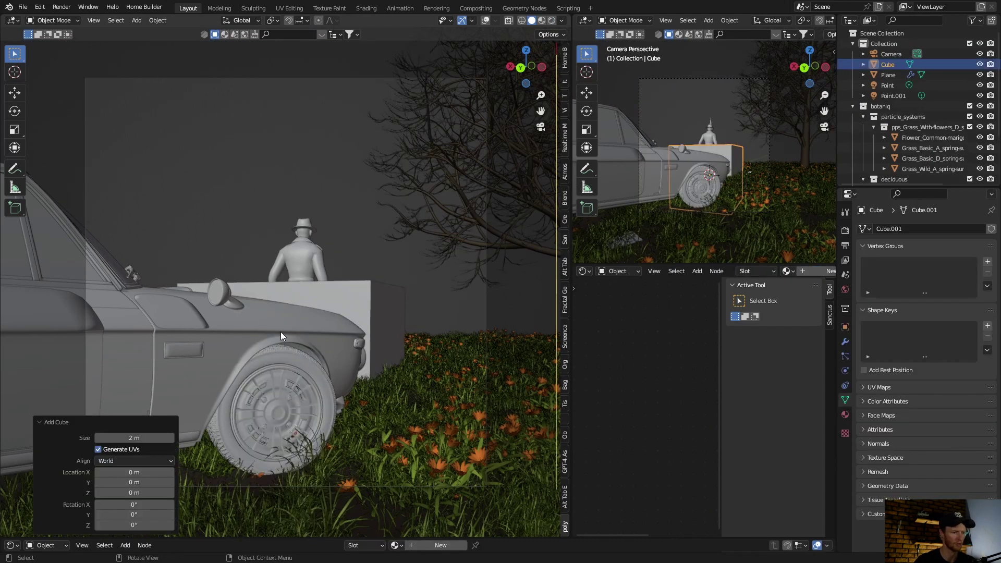
key(s)
click(402, 99)
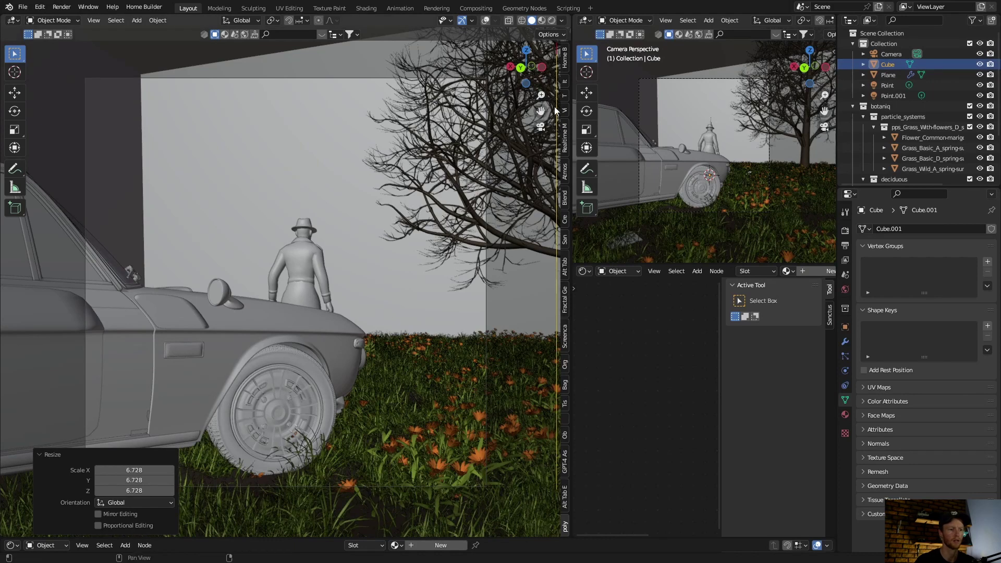
drag(556, 104, 430, 114)
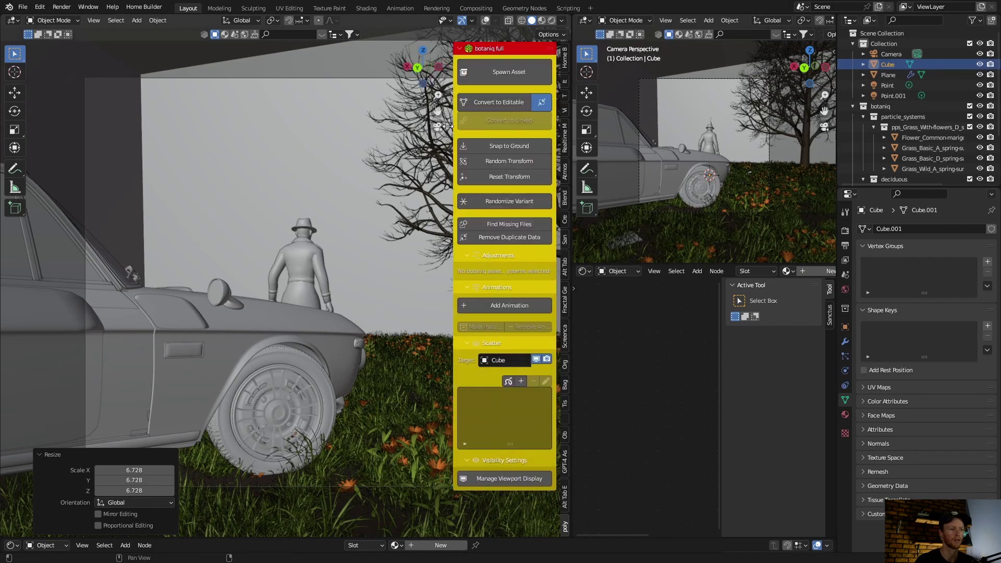
Apply Easy Fog to the enlarged cube, creating fog volume Cube.001, and view it in Rendered shading.
click(564, 495)
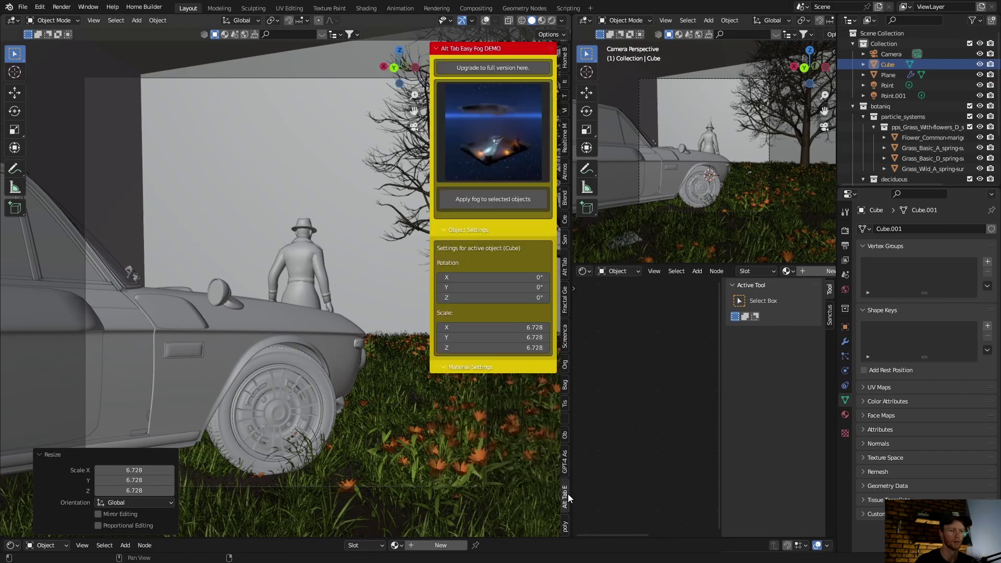
click(219, 171)
click(462, 200)
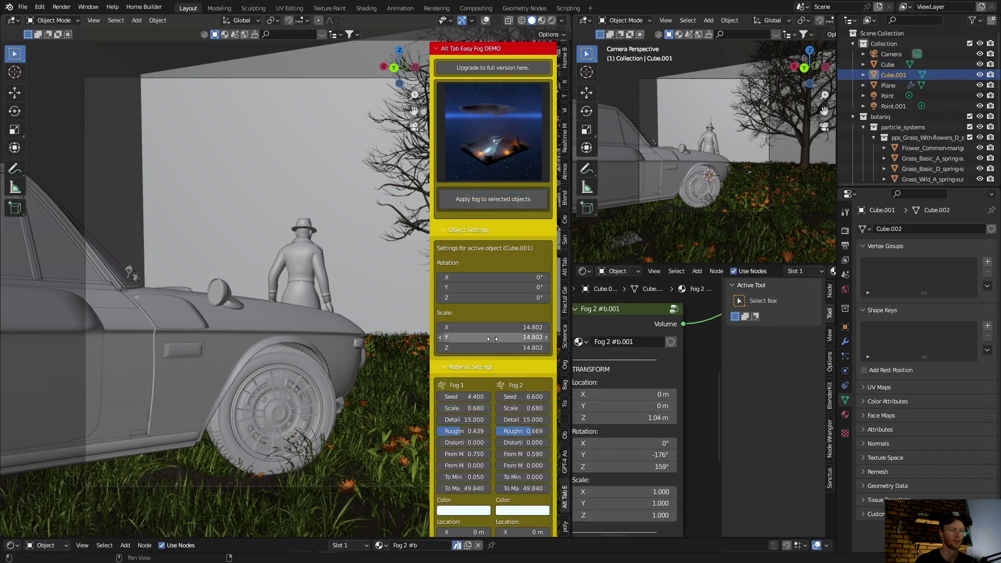
drag(429, 310, 542, 219)
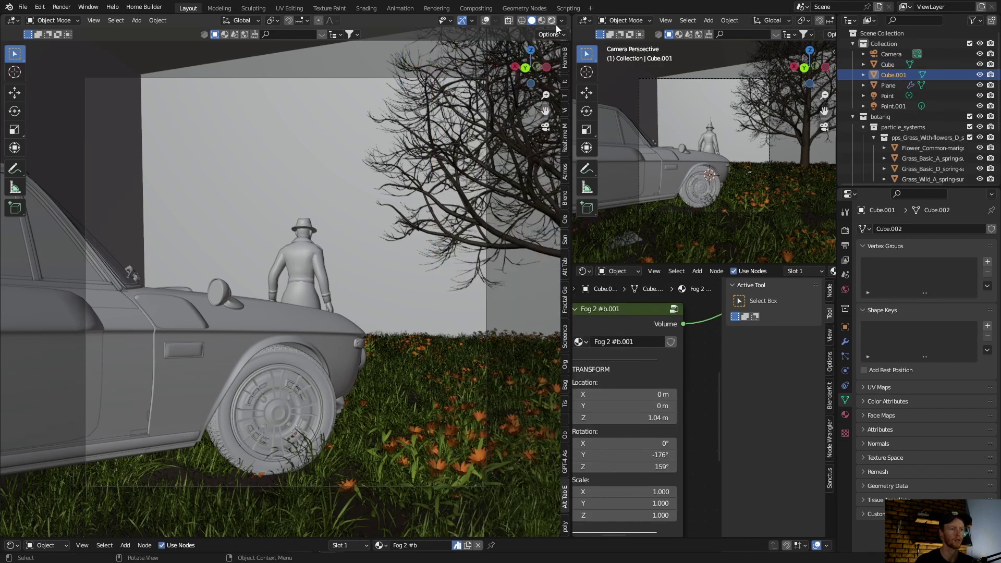
key(z)
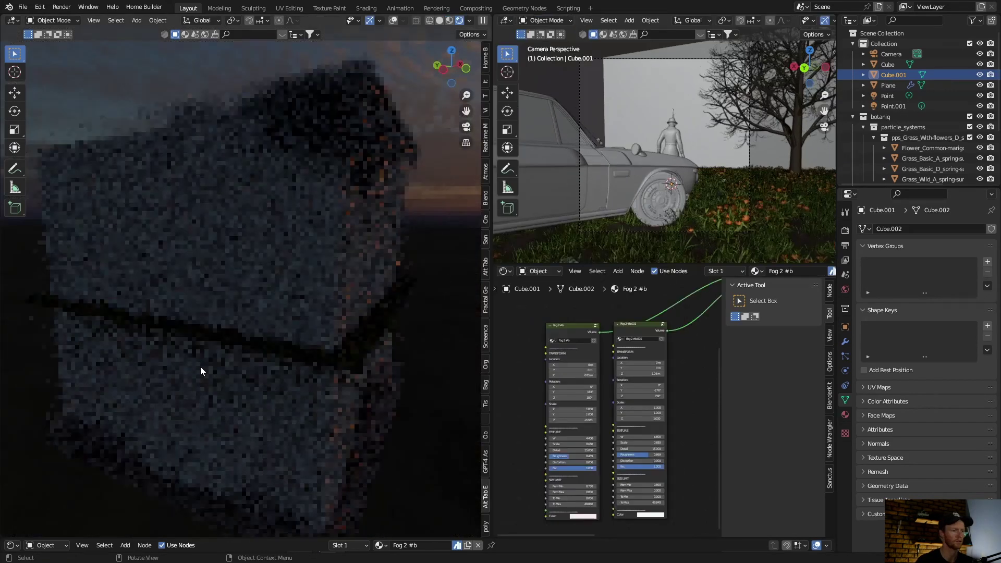
Orbit the rendered fog scene around the house and bring back the Easy Fog side panel.
mouse_move(200, 367)
middle_down()
mouse_move(339, 333)
mouse_move(189, 351)
middle_up()
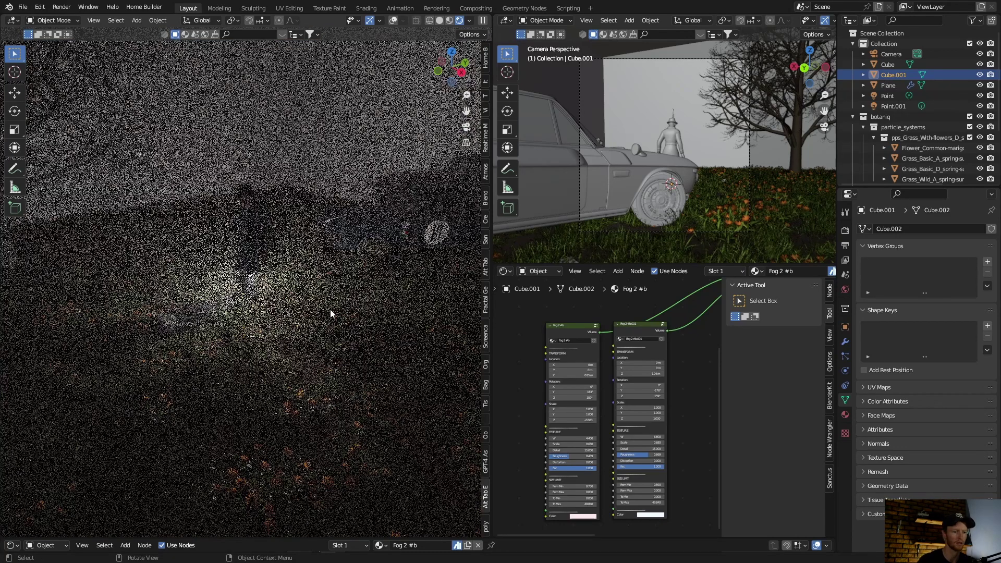
middle_drag(300, 308, 329, 297)
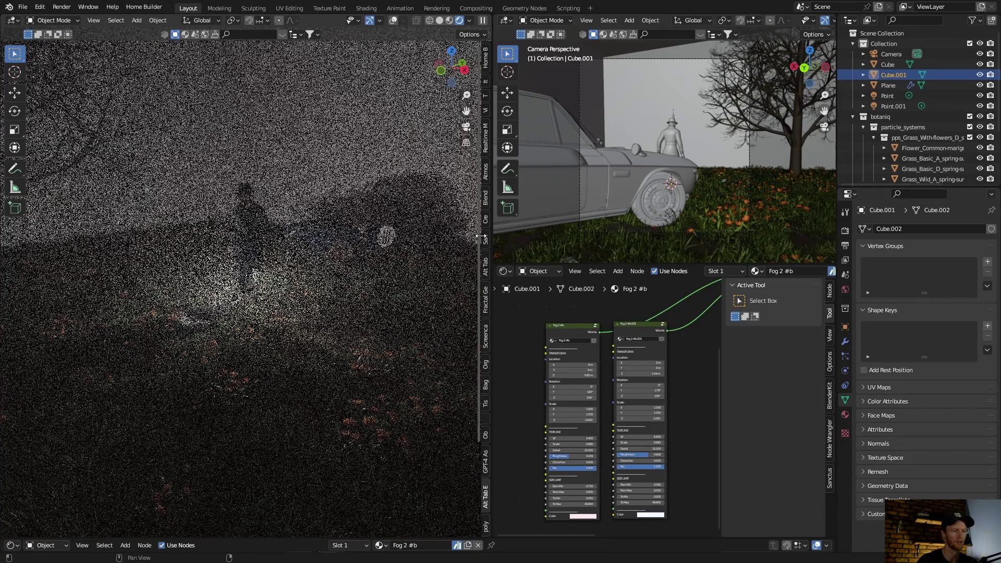
drag(479, 236, 364, 229)
Apply the Fog 8 #h, Tornado 1 and Fog 2 #b presets in turn, creating Cube.002 to Cube.004.
click(405, 139)
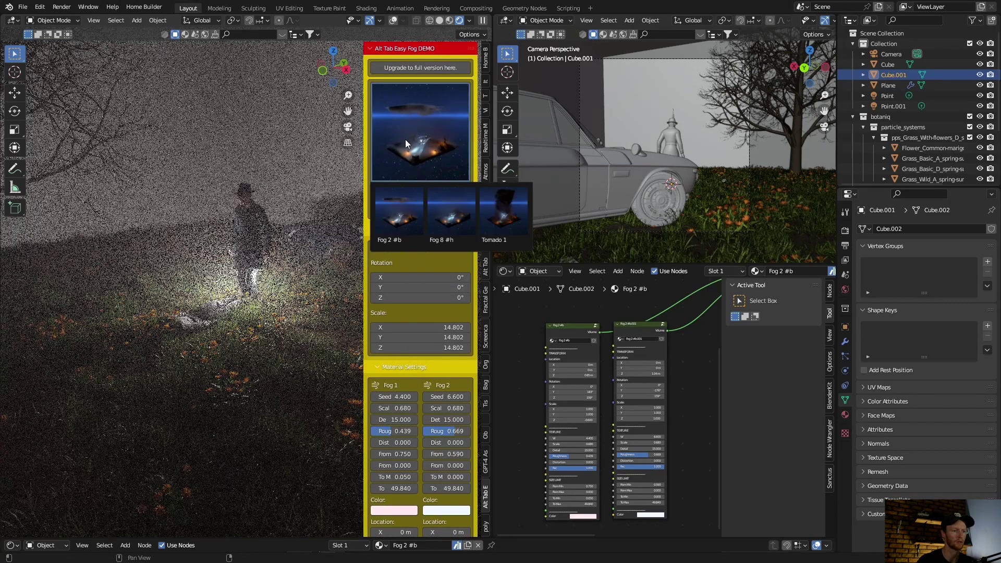
click(451, 214)
click(423, 199)
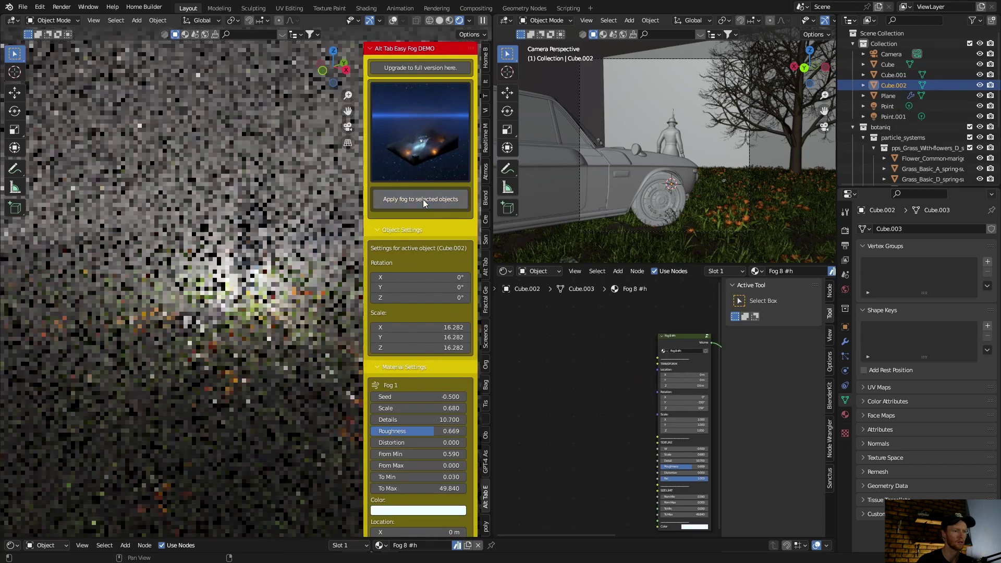
click(421, 175)
click(500, 211)
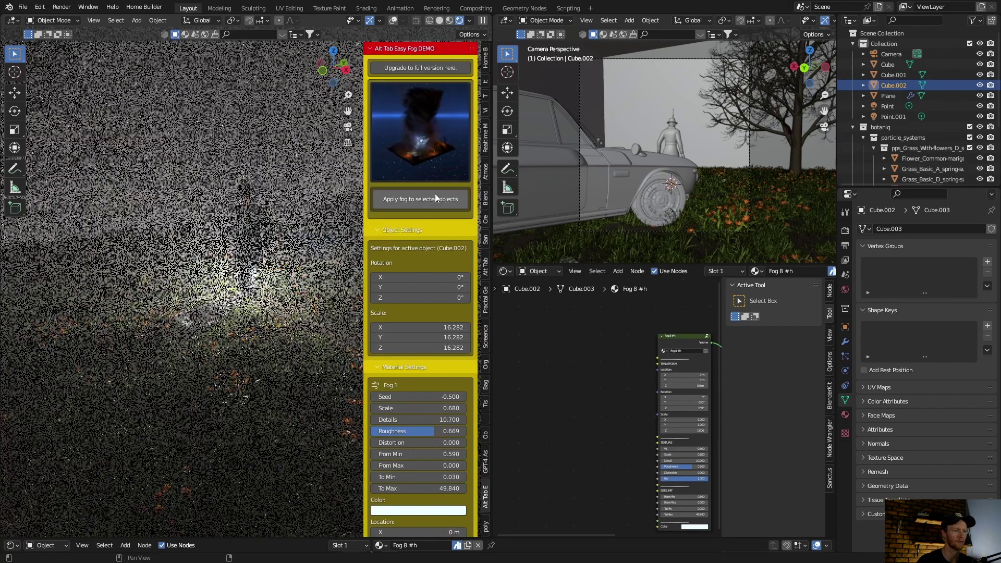
click(436, 198)
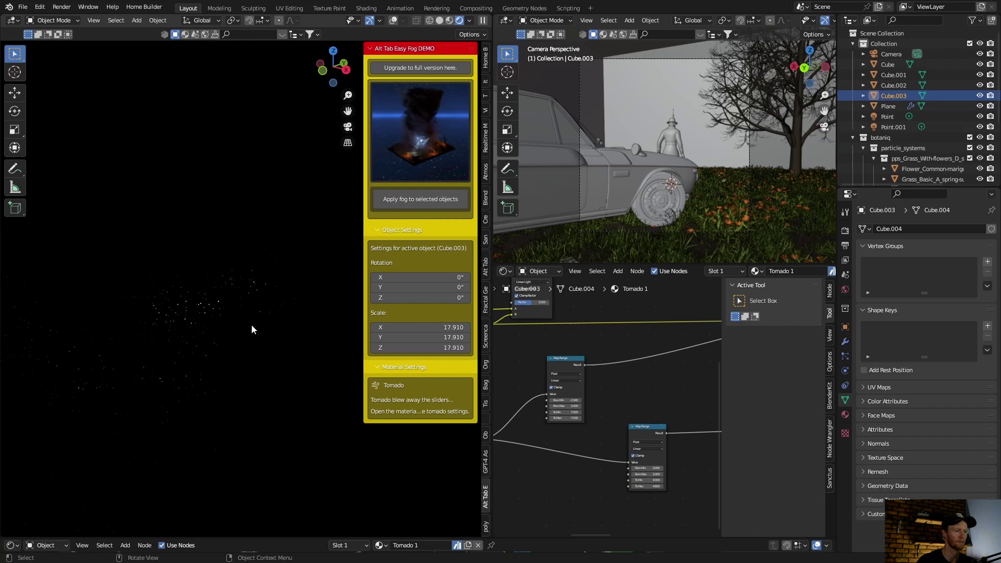
click(411, 150)
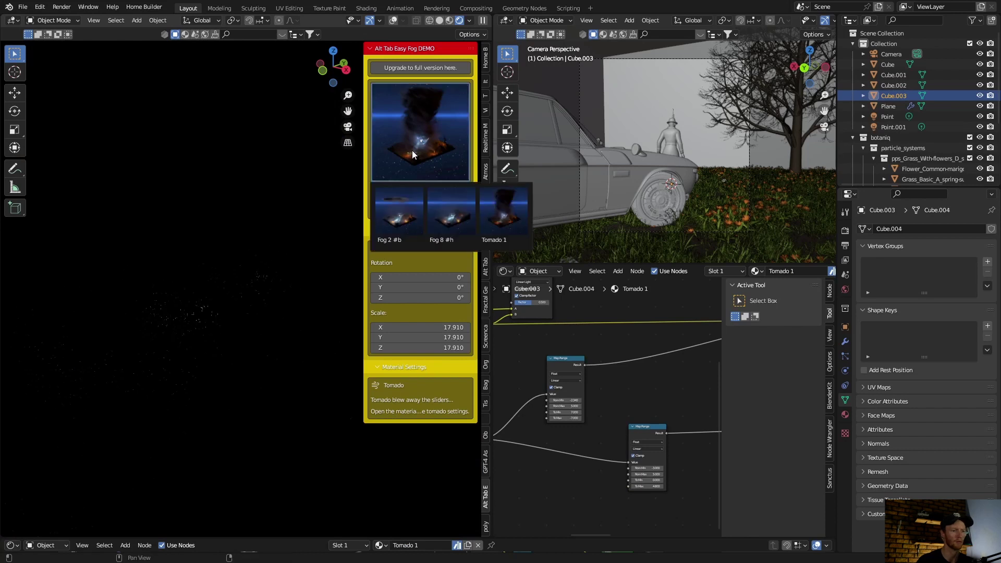
click(412, 213)
click(408, 205)
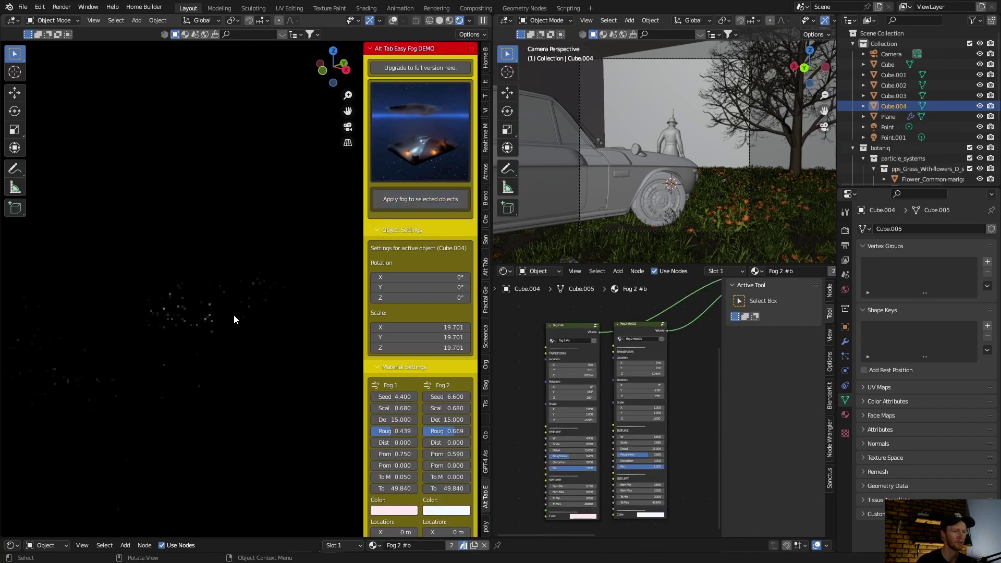